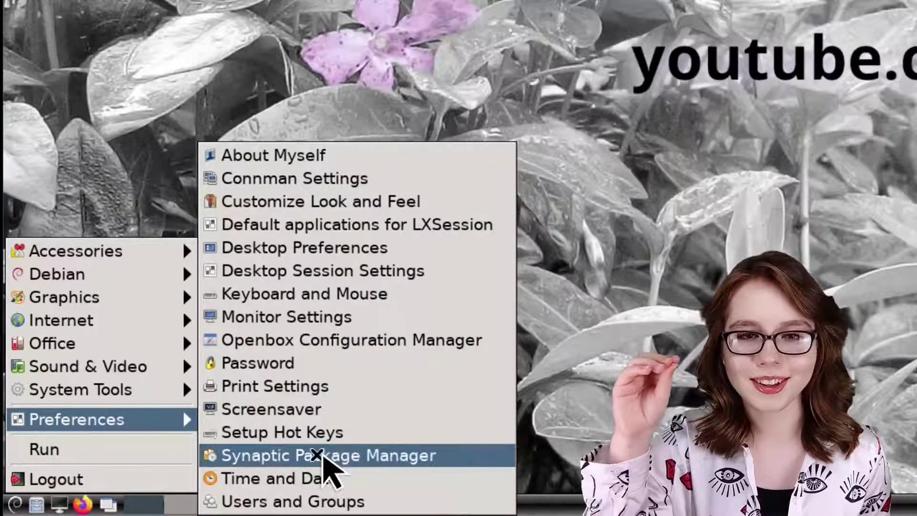
Launch Synaptic Package Manager and reload the package lists (57831 packages, 1315 installed)
click(459, 459)
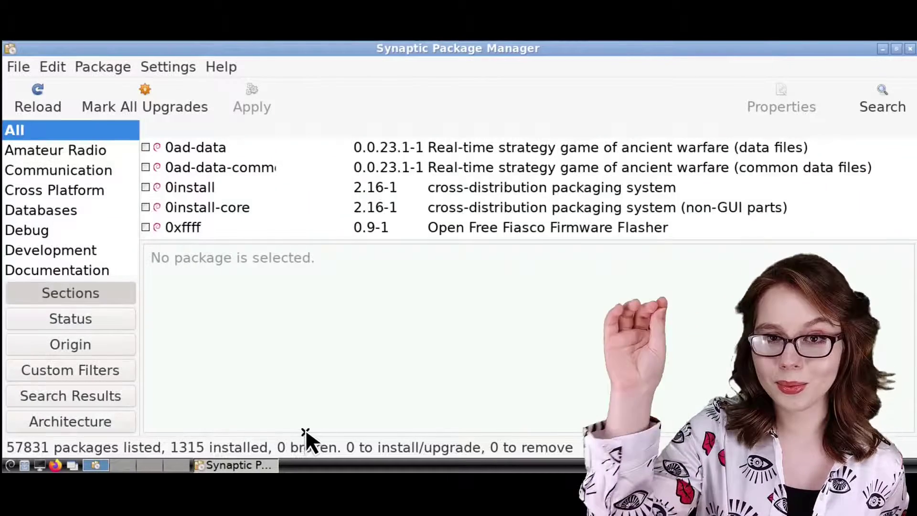
click(56, 101)
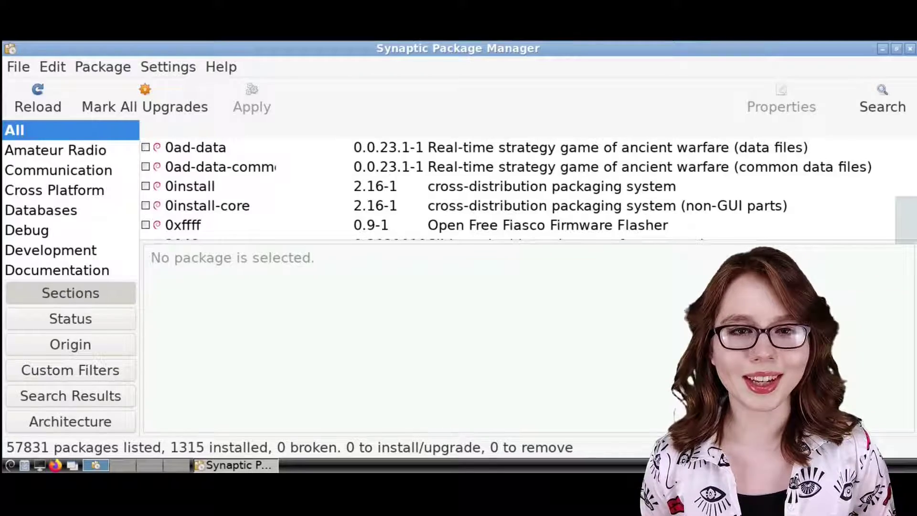
Search Synaptic's packages for 'lmms'
click(885, 114)
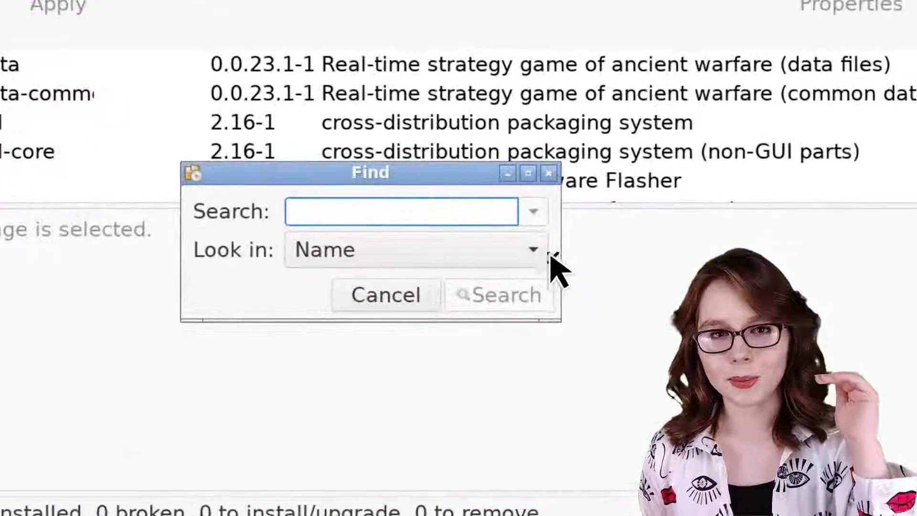
click(531, 250)
click(508, 258)
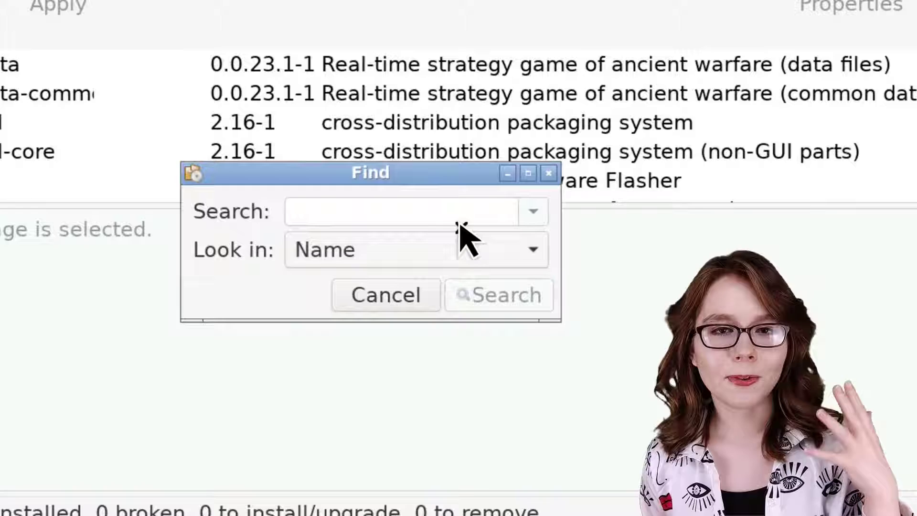
click(452, 217)
text(lmms)
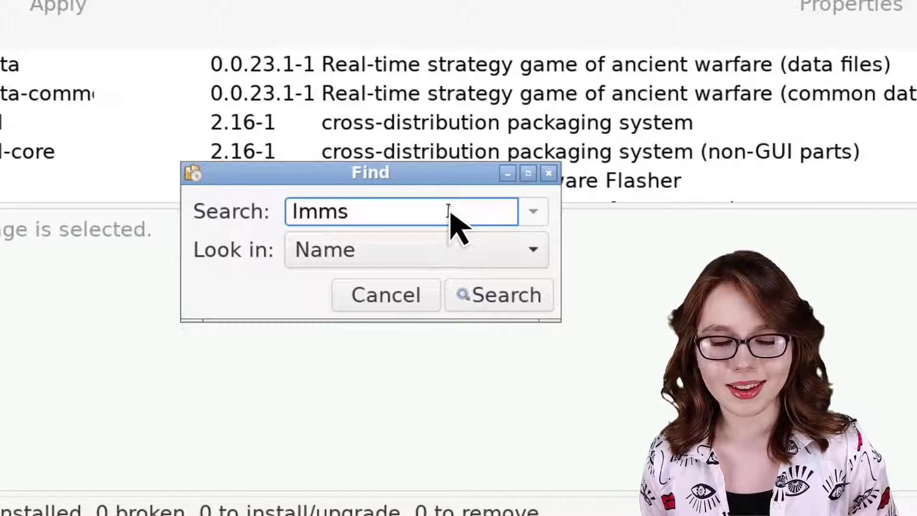
click(516, 306)
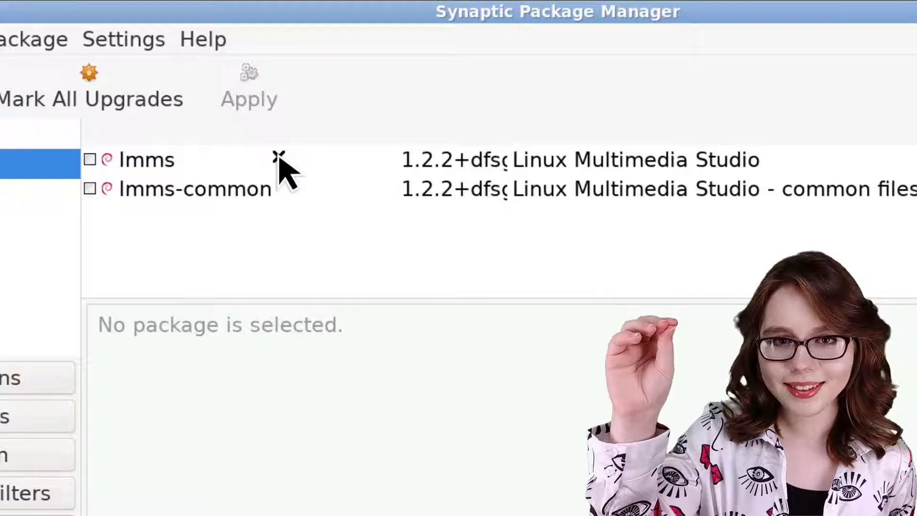
Mark lmms for installation with its required dependencies (20 packages, 50.1 MB)
right_click(280, 162)
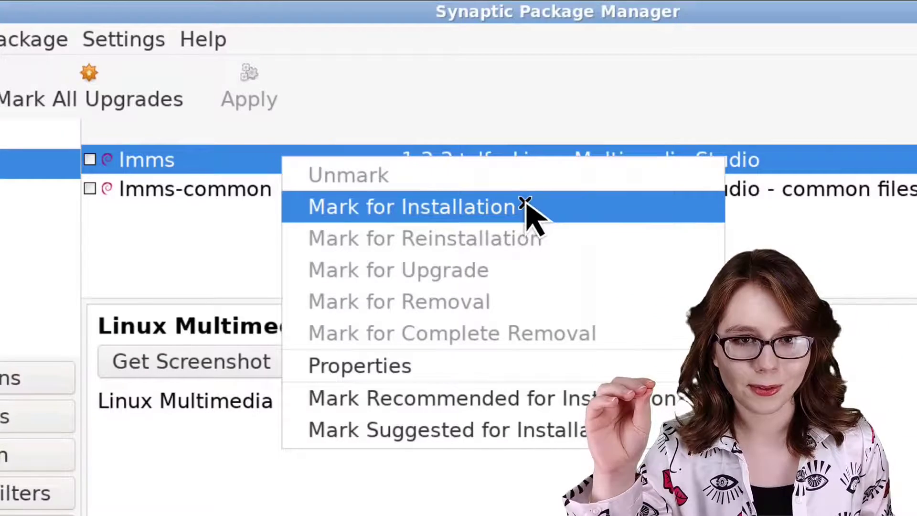
click(527, 205)
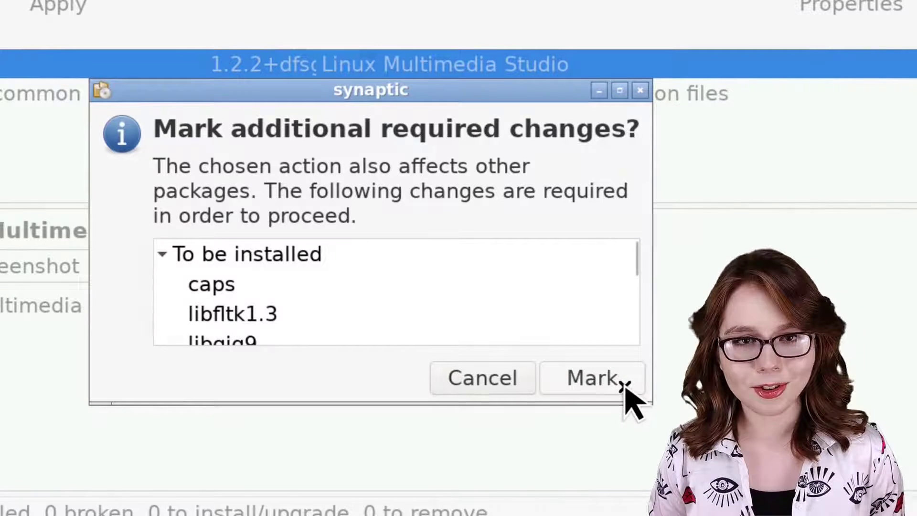
click(621, 382)
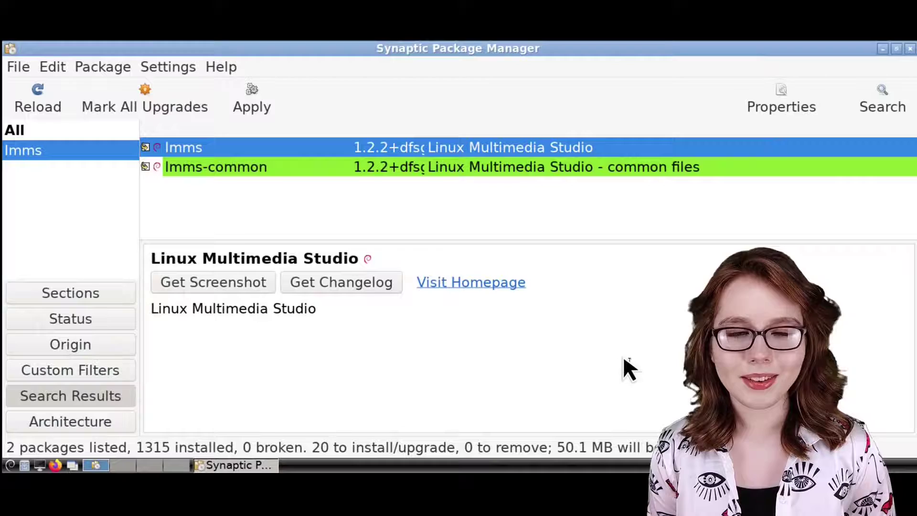
Apply the 20 marked installs, then dismiss the cron error and Changes applied windows
click(282, 113)
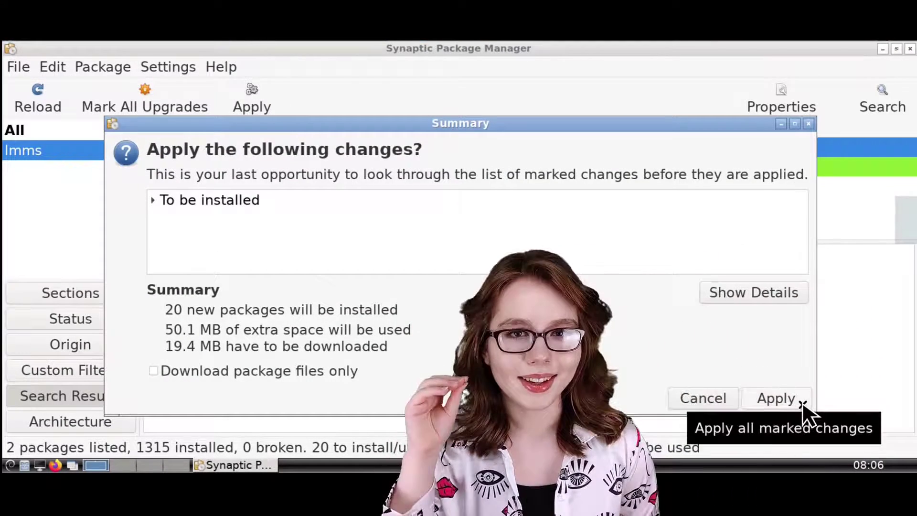
click(801, 401)
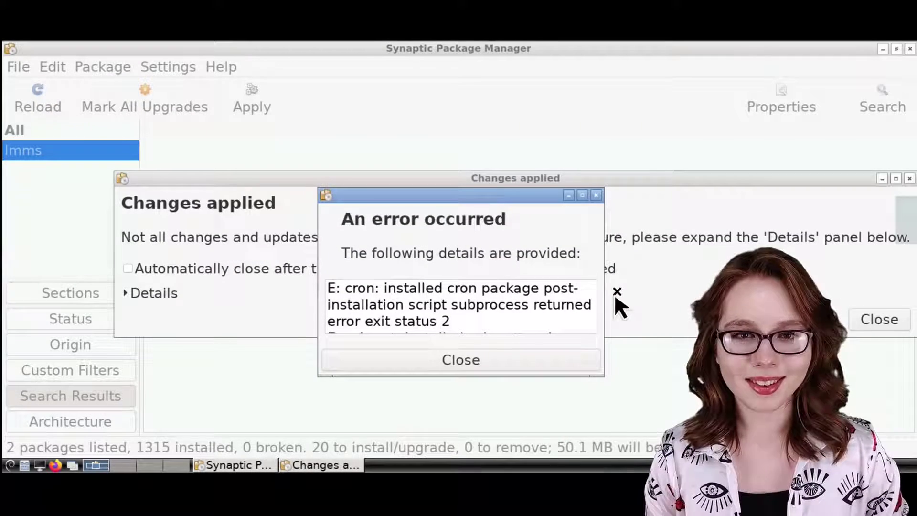
click(577, 363)
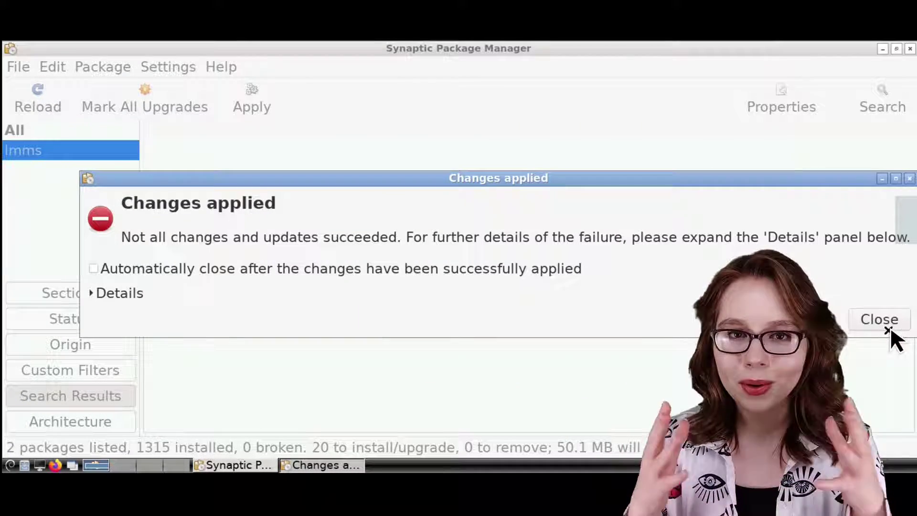
click(892, 325)
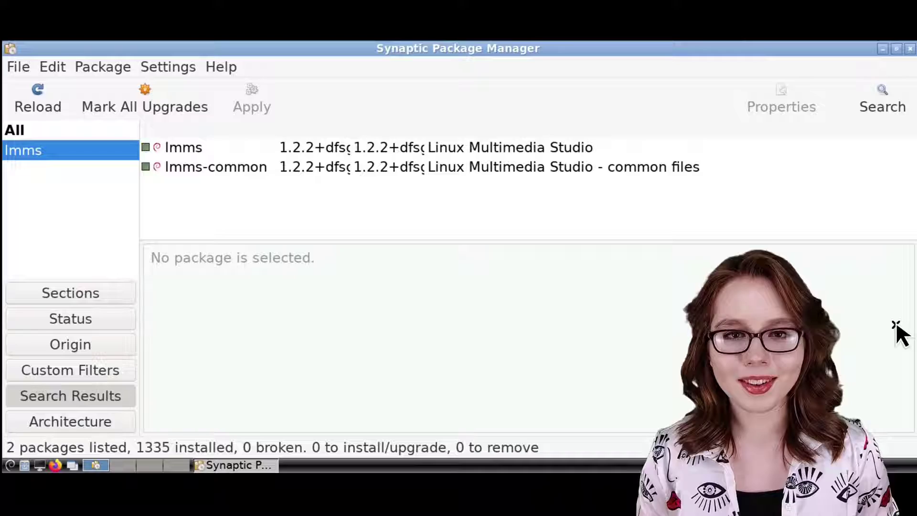
Quit Synaptic and enter 'nano /usr/bin/golmms' in a full-width LXTerminal
click(23, 69)
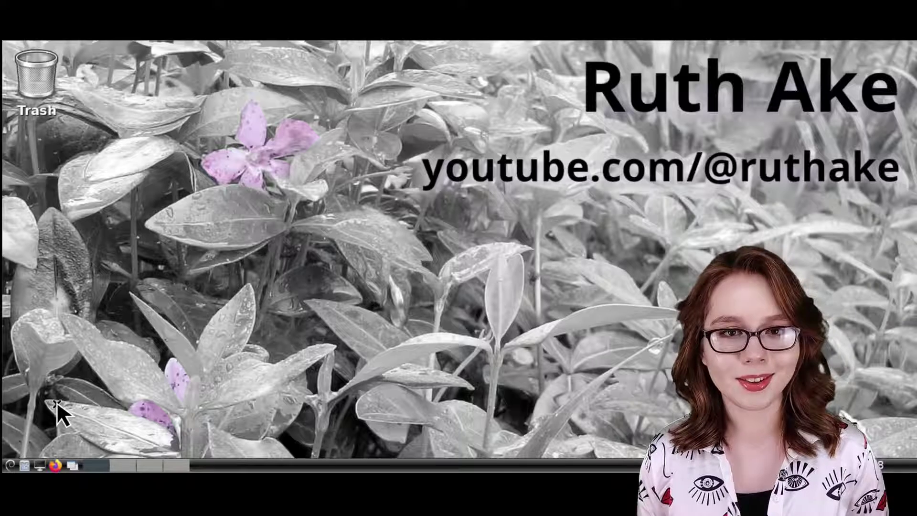
click(39, 464)
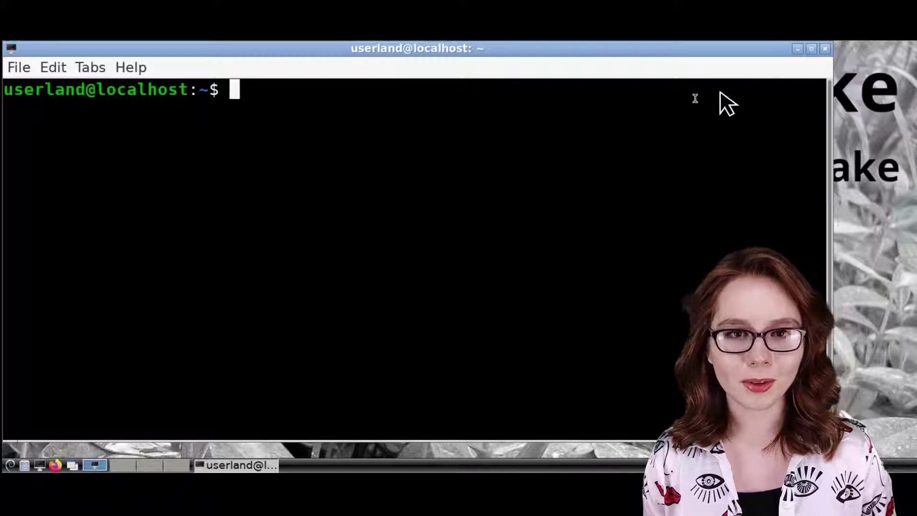
click(810, 48)
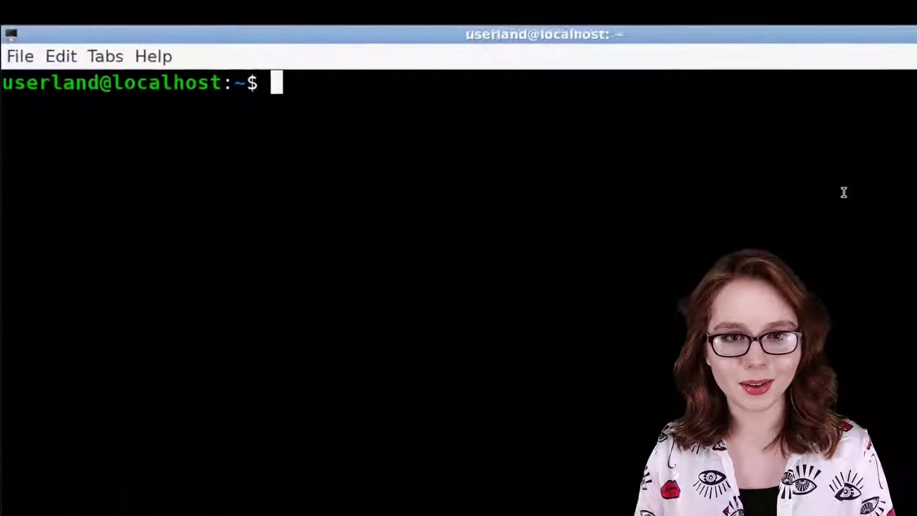
text(n)
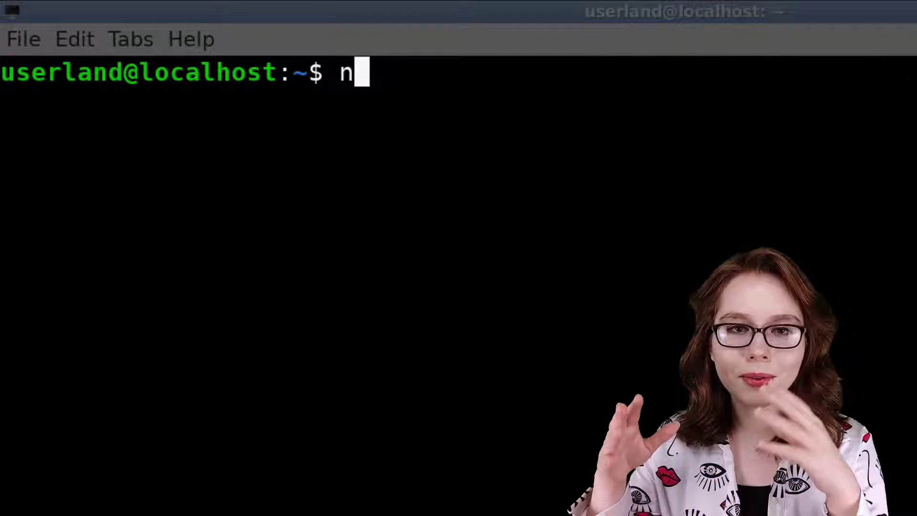
text(ano /usr/bin/g)
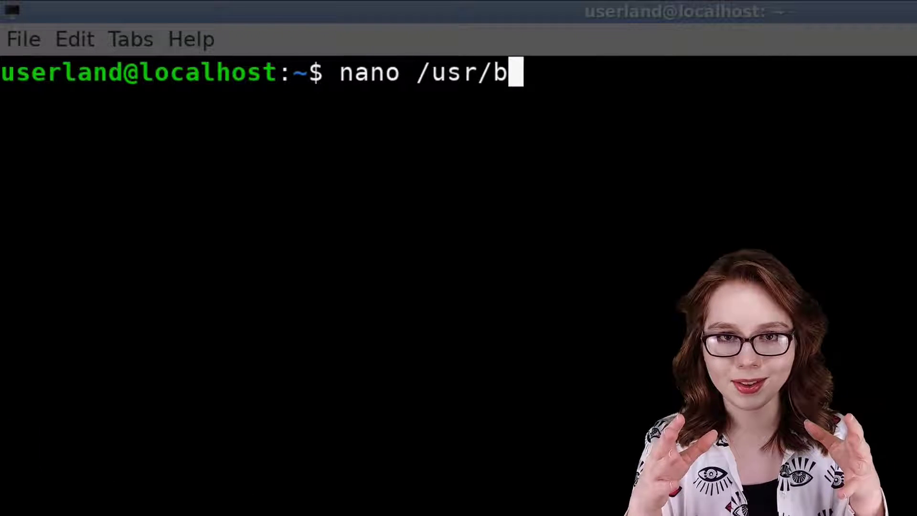
text(olmms)
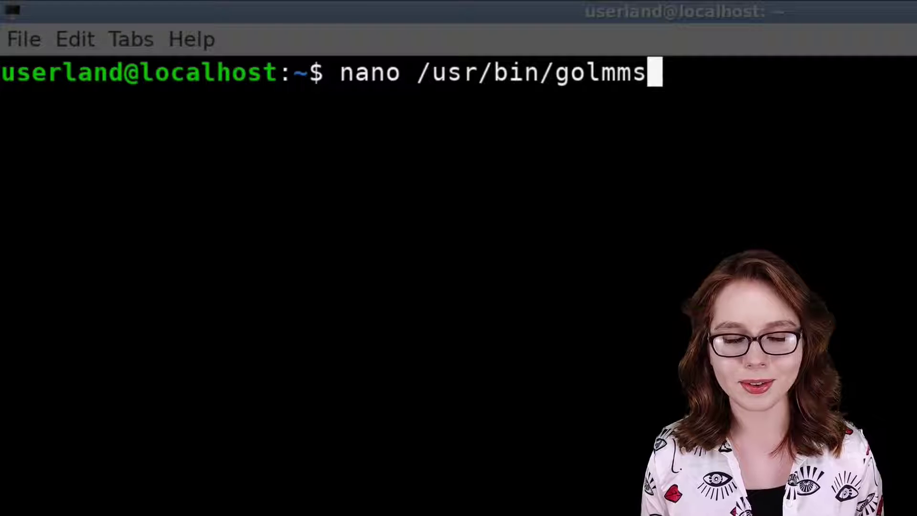
Open golmms in nano and write 'pulseaudio --start &', 'sleep 2', 'lmms &&', 'pulseaudio -k'
key(Return)
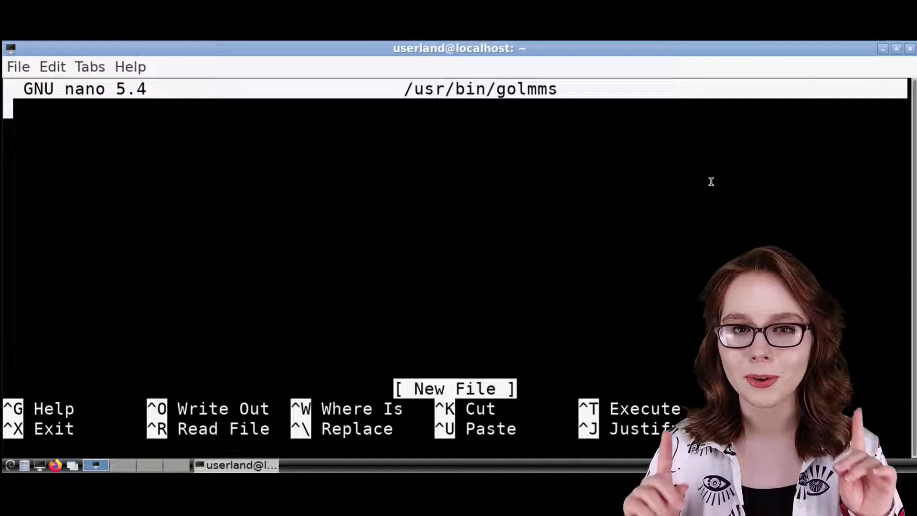
text(pu)
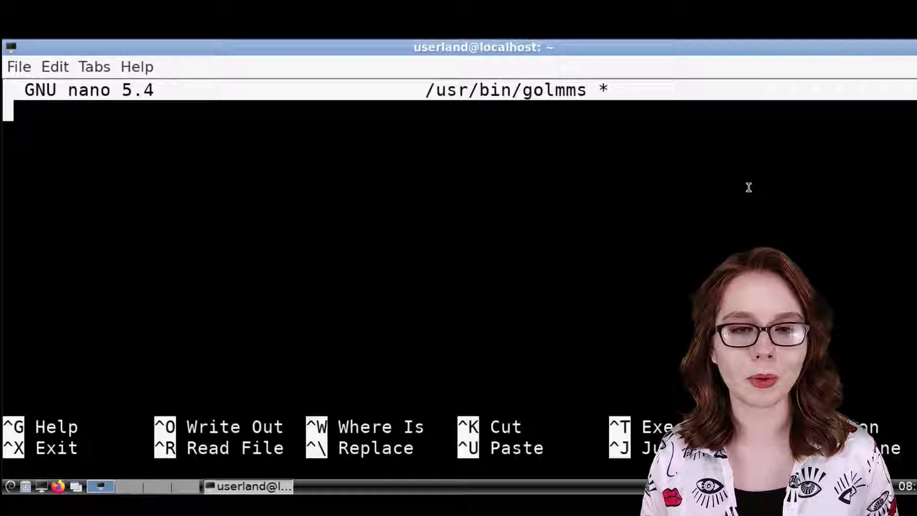
text(lsea)
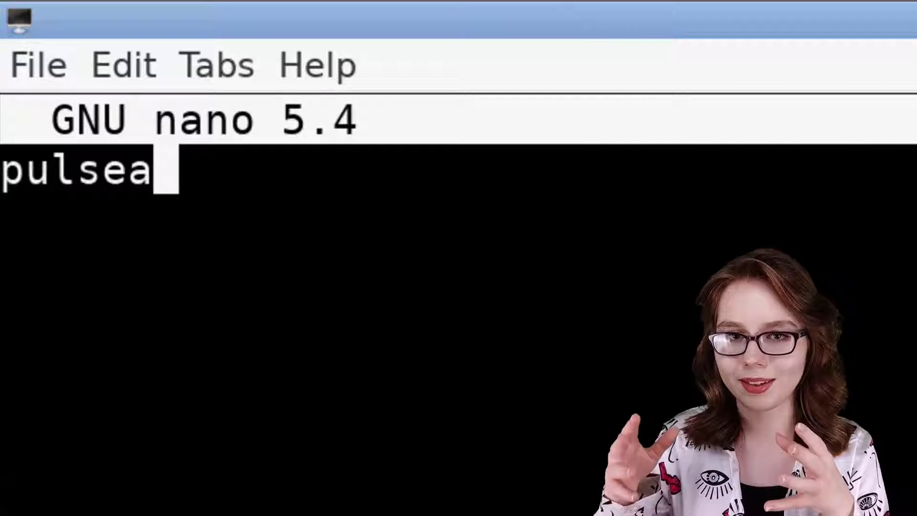
text(udio --start &)
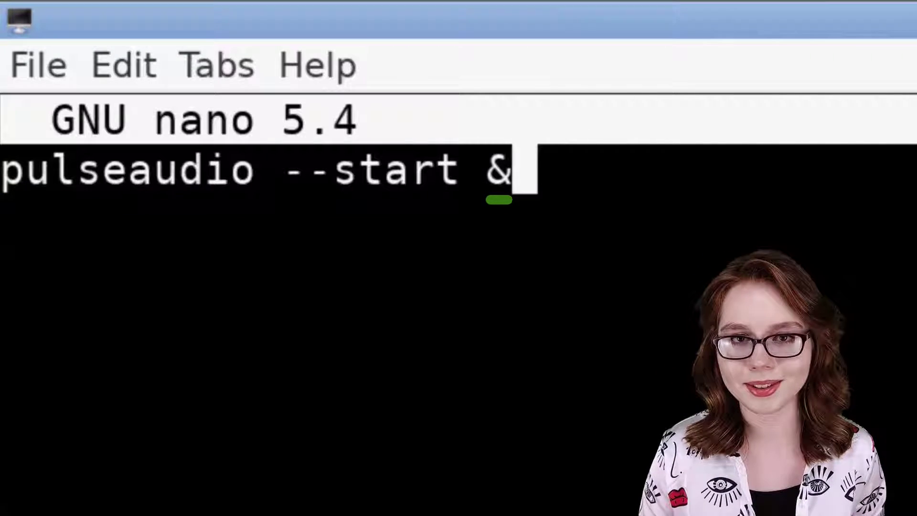
key(Return)
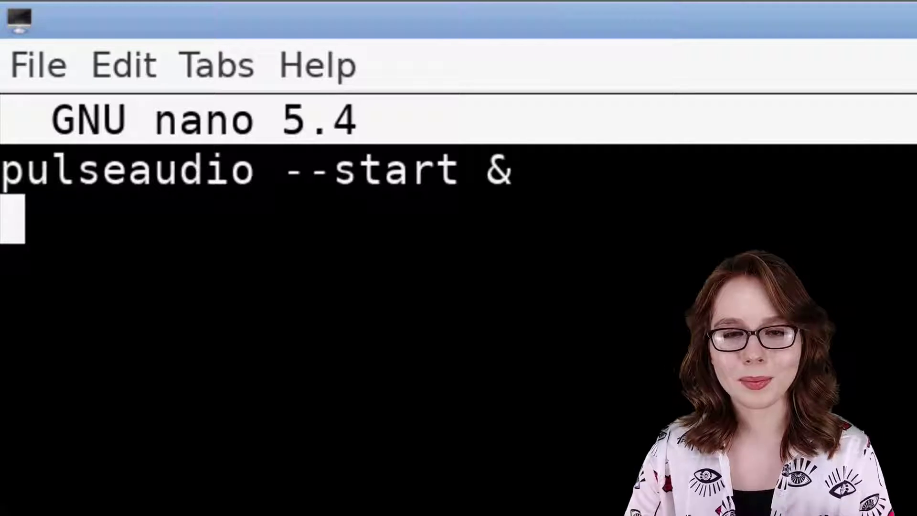
text(sleep 2)
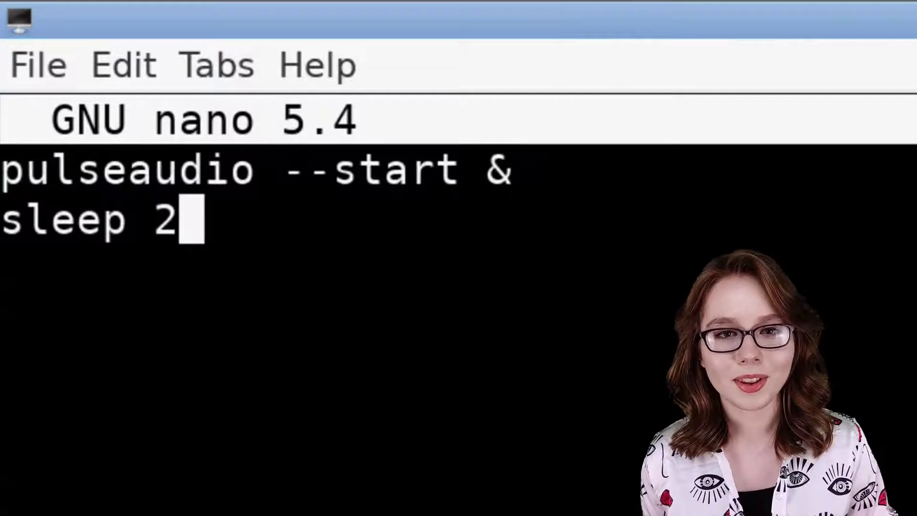
key(Return)
text(l)
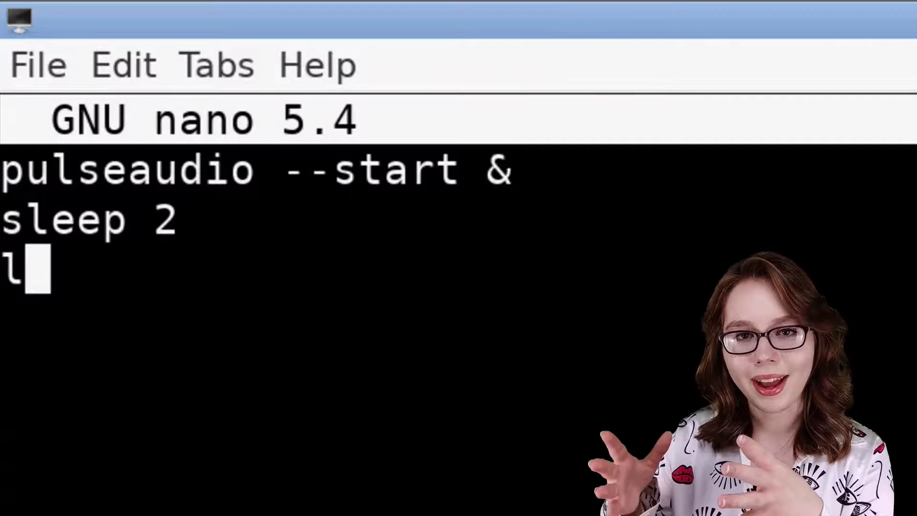
text(mms &)
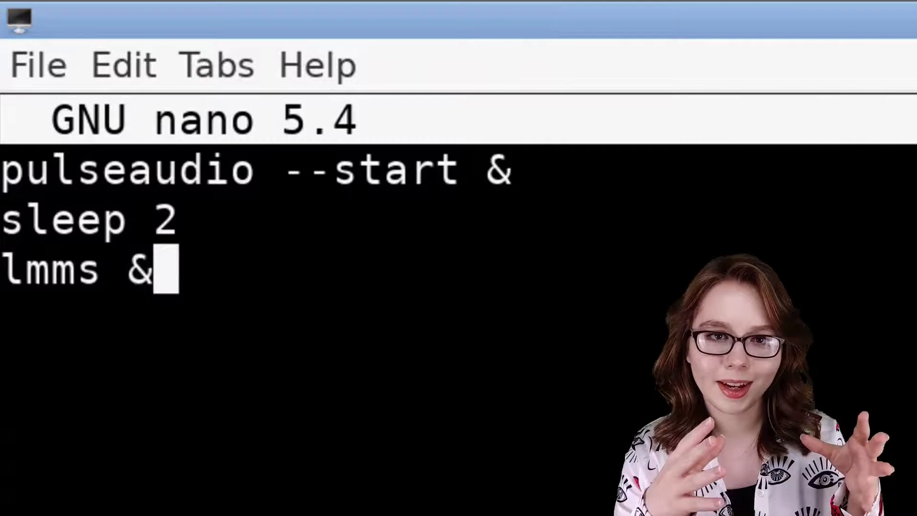
text(&)
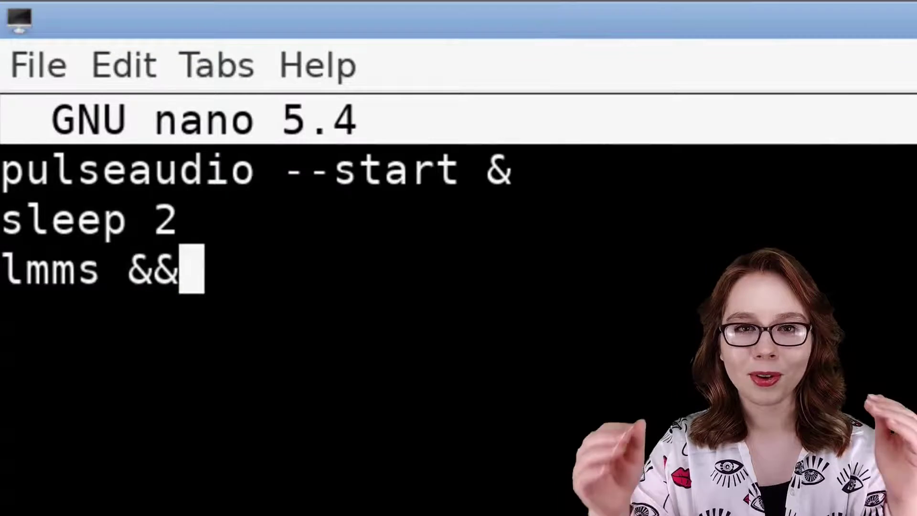
key(Return)
text(pulseaudio)
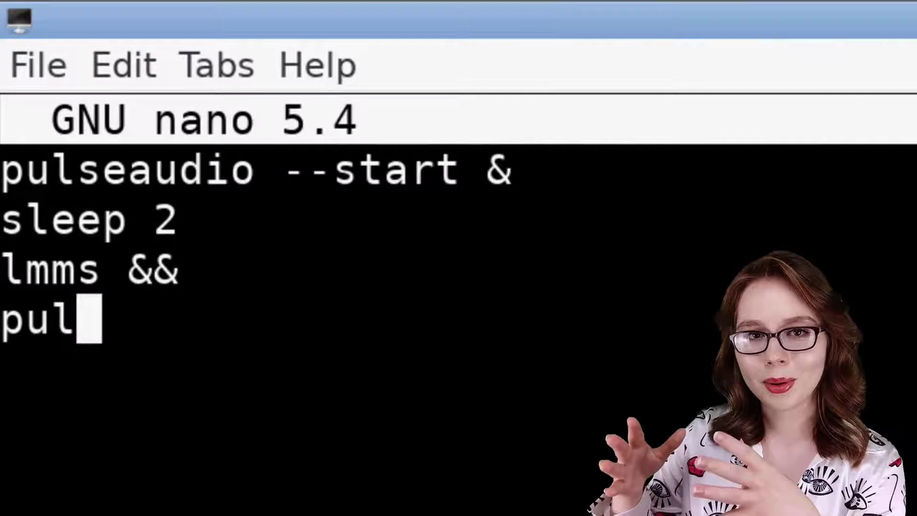
text( -k)
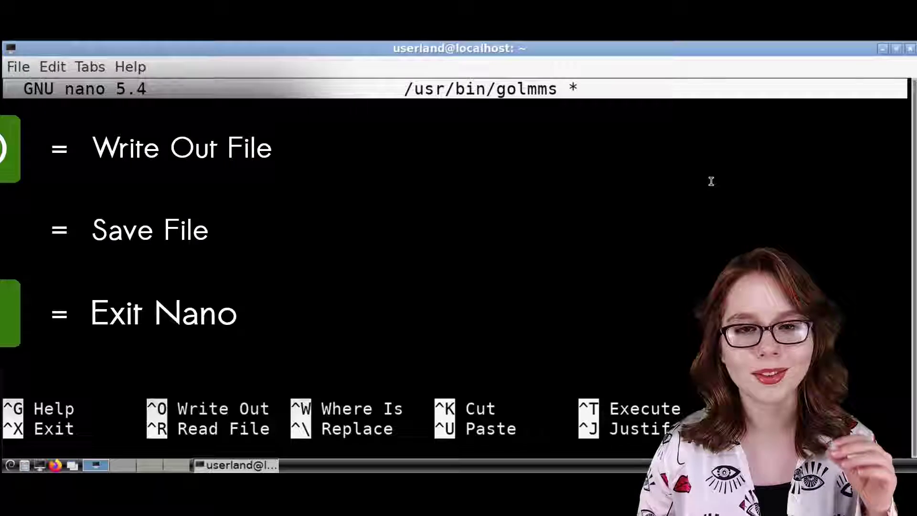
Save the script as /usr/bin/golmms and exit nano
key(ctrl+o)
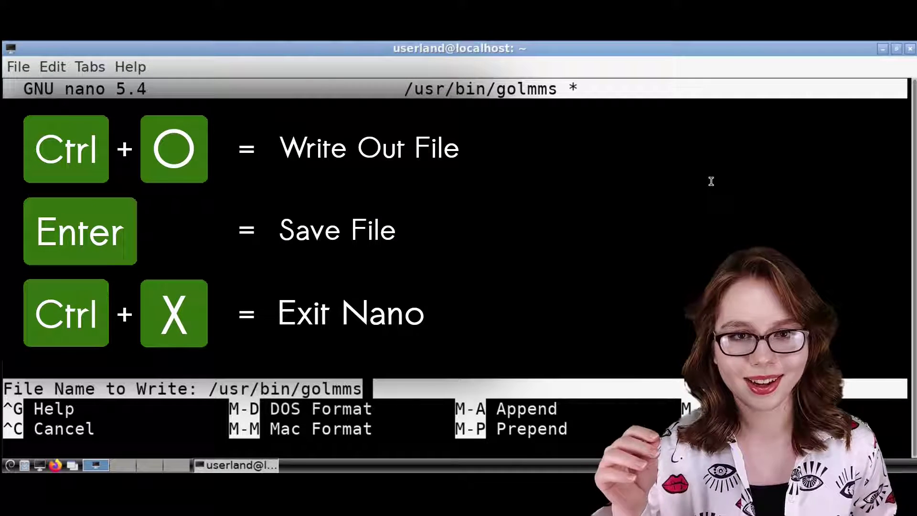
key(Return)
key(ctrl+x)
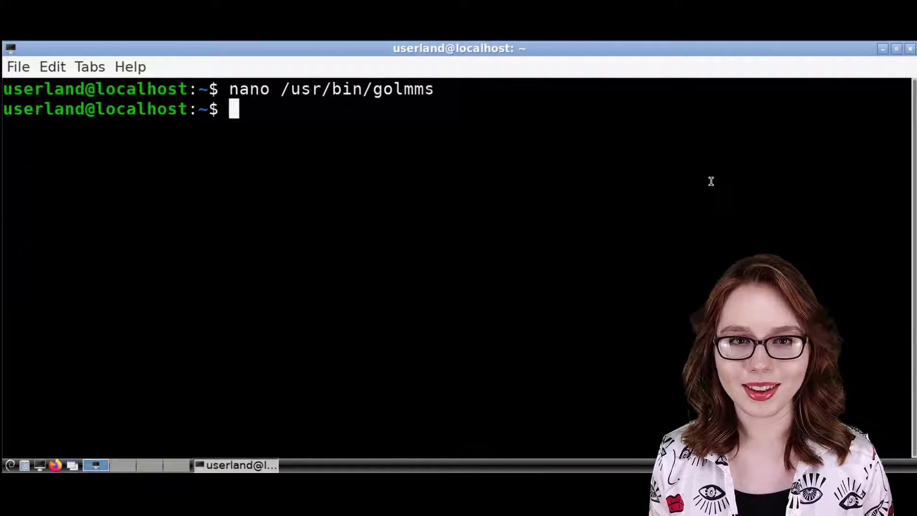
Make /usr/bin/golmms executable with 'chmod +x' and close the terminal
text(c)
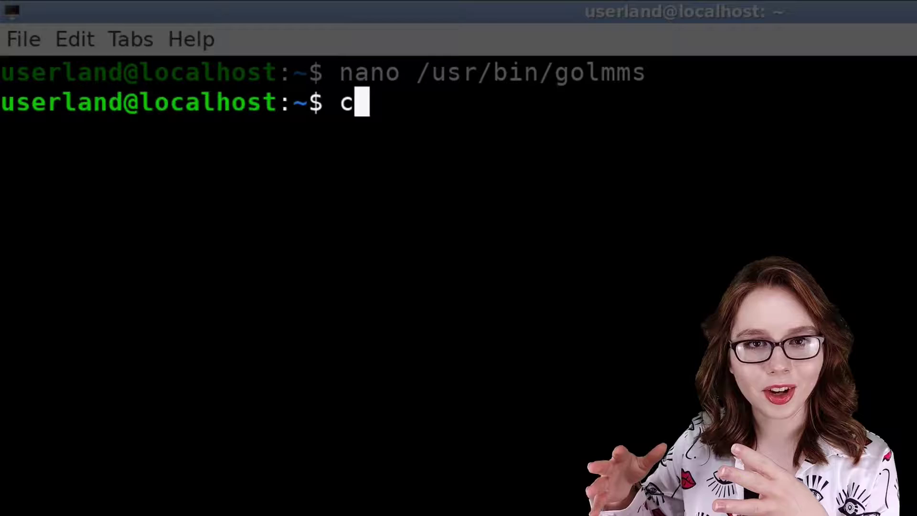
text(hmod )
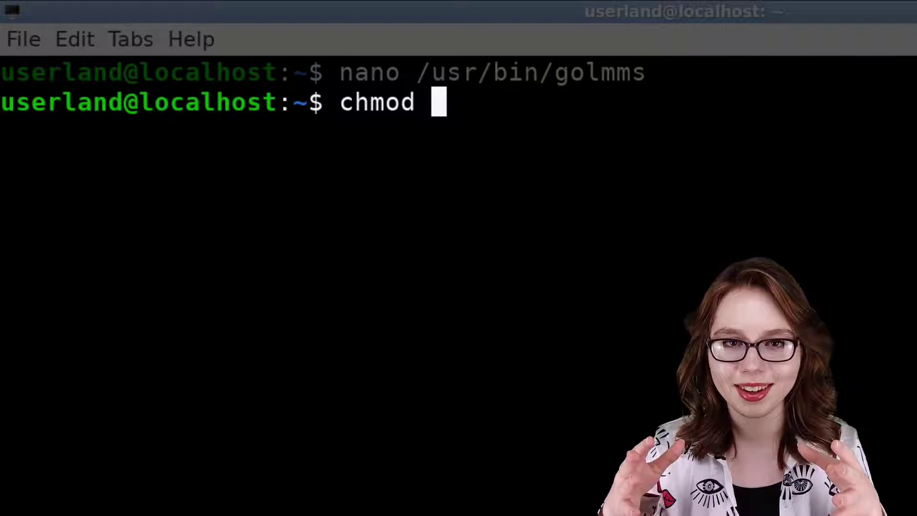
text(+x /usr/)
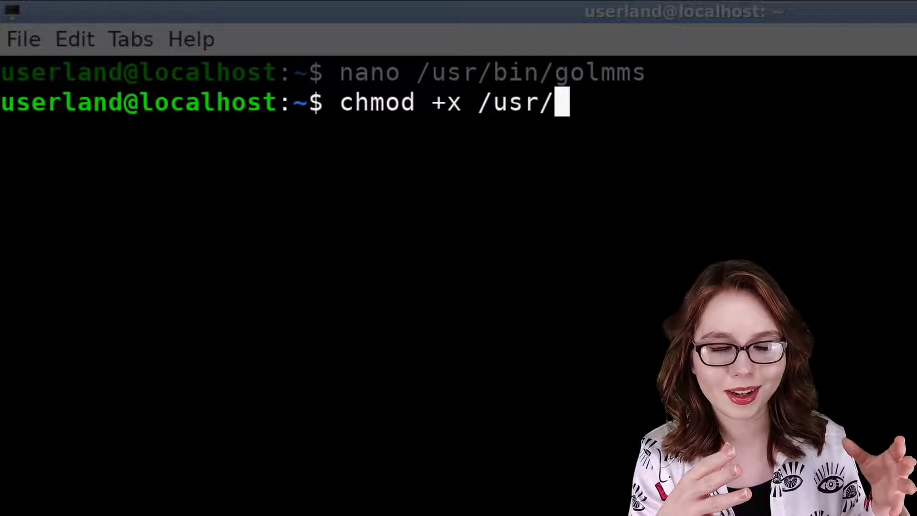
text(bin/golmms)
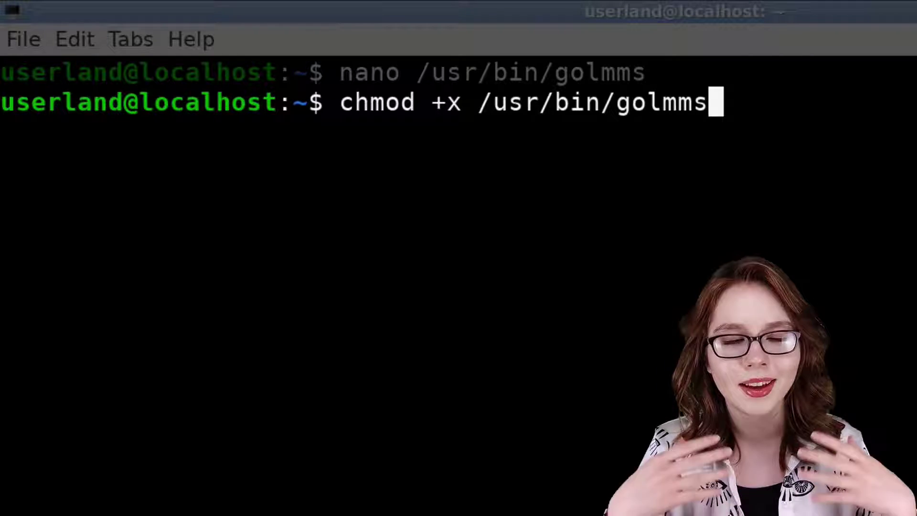
key(Return)
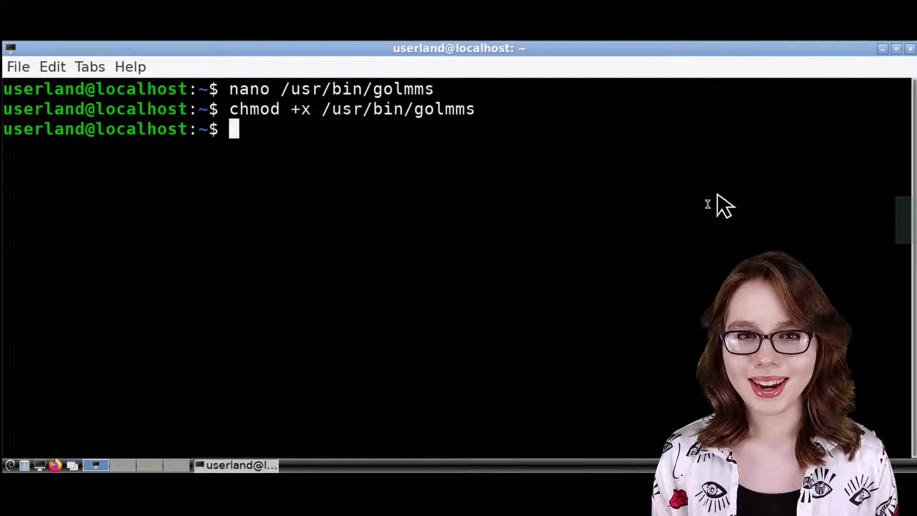
click(910, 48)
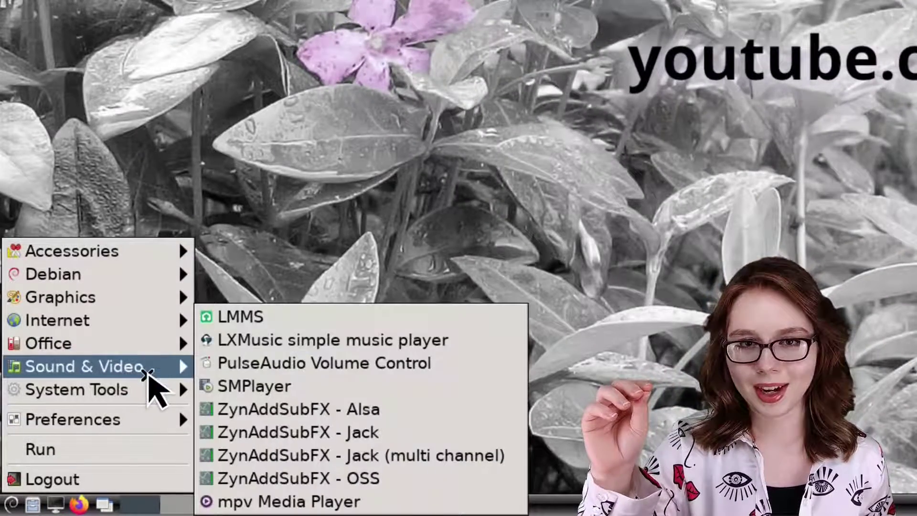
Replace the LMMS menu entry's command 'lmms %f' with 'golmms' in its properties
right_click(317, 318)
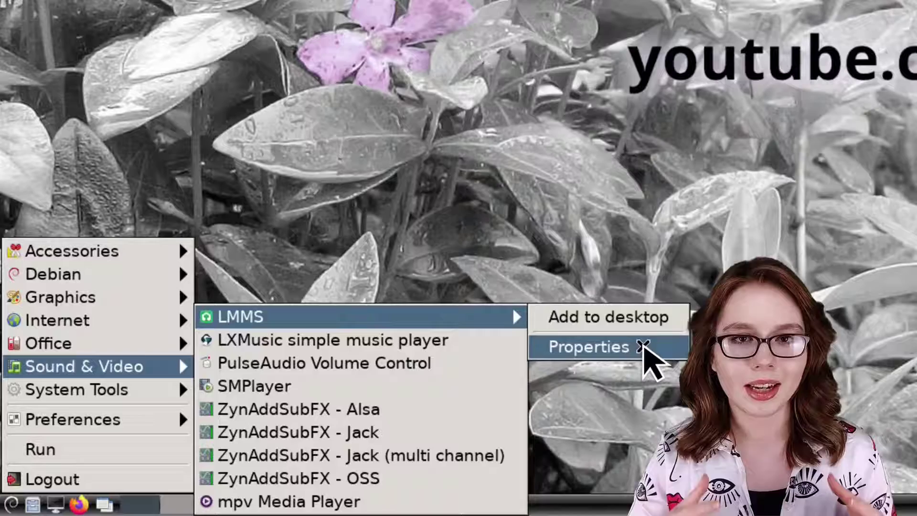
click(644, 345)
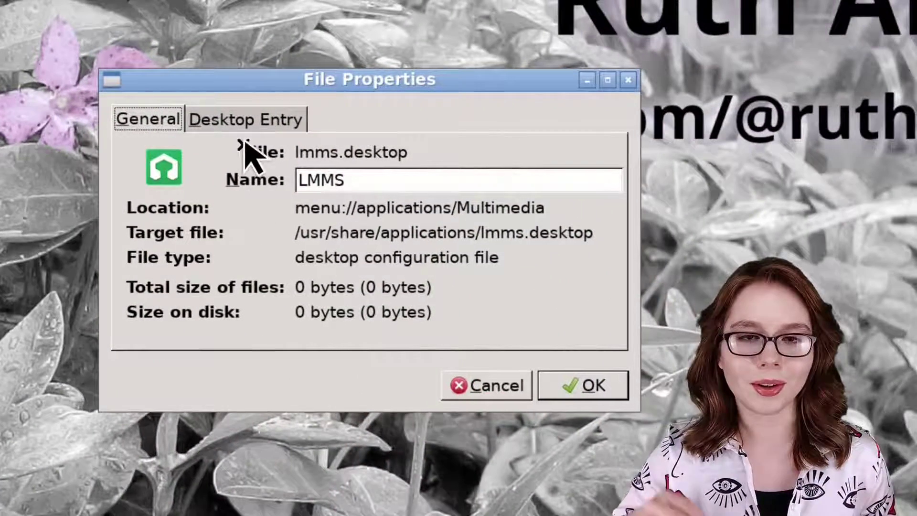
click(258, 123)
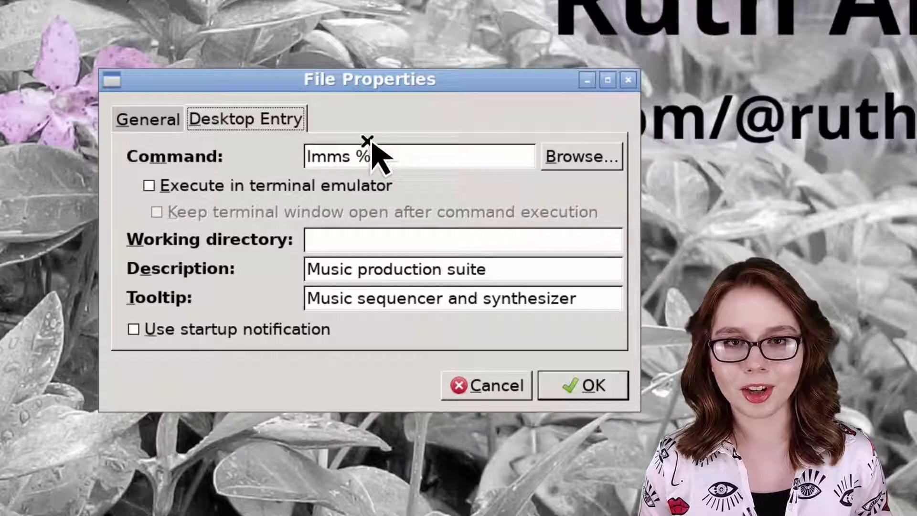
drag(398, 155, 288, 155)
text(golmms)
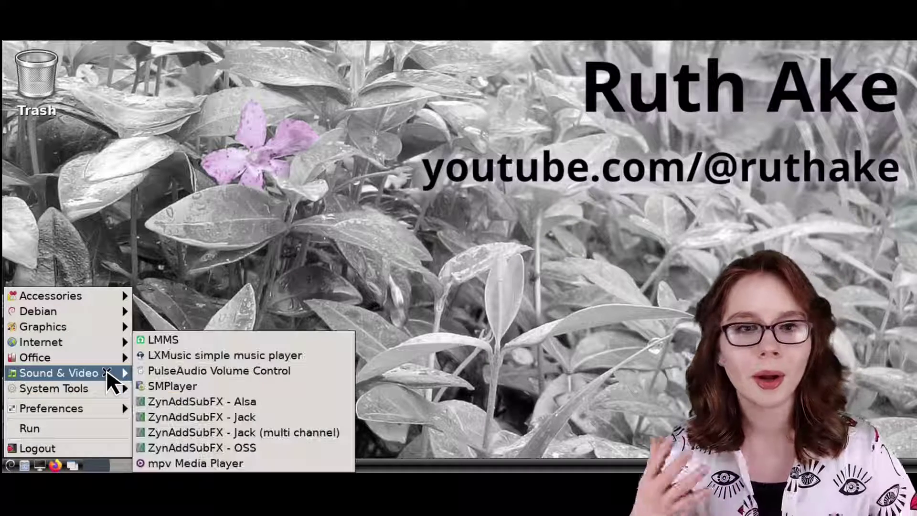
Start LMMS from Sound & Video, accepting the setup settings and the restart notice
click(225, 338)
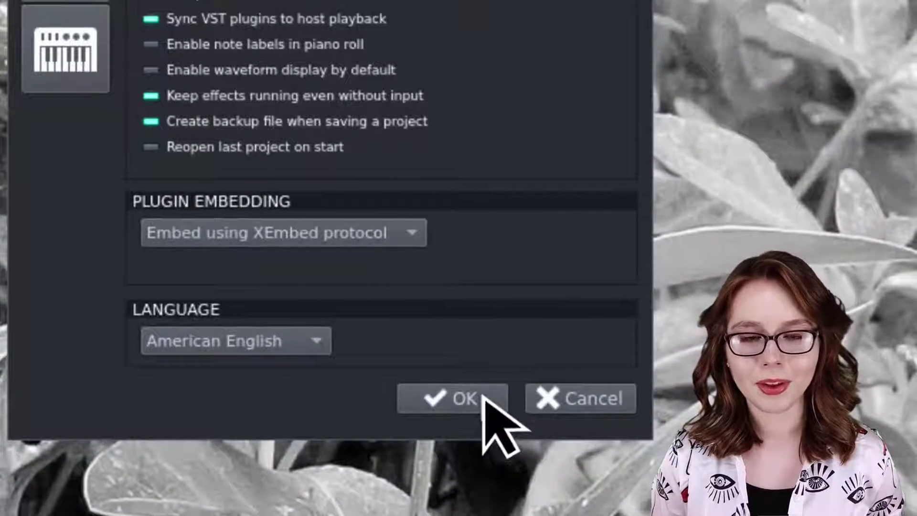
click(483, 398)
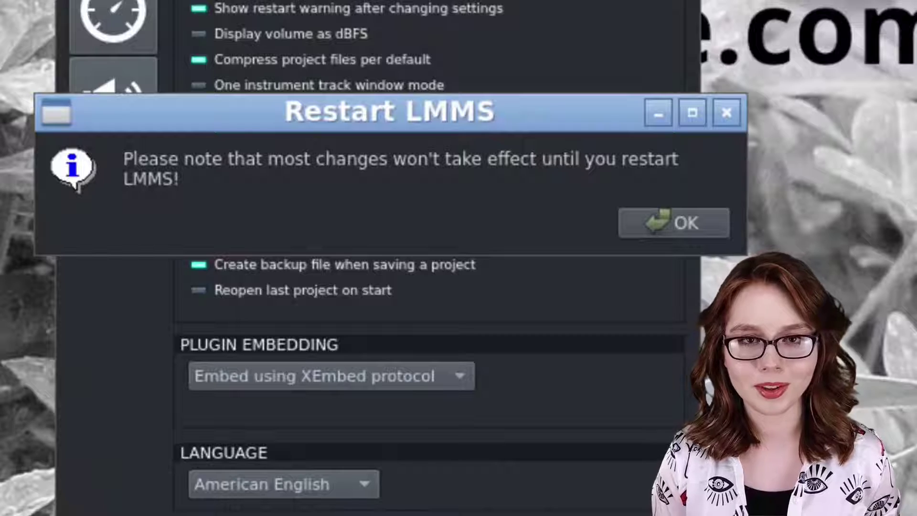
click(695, 228)
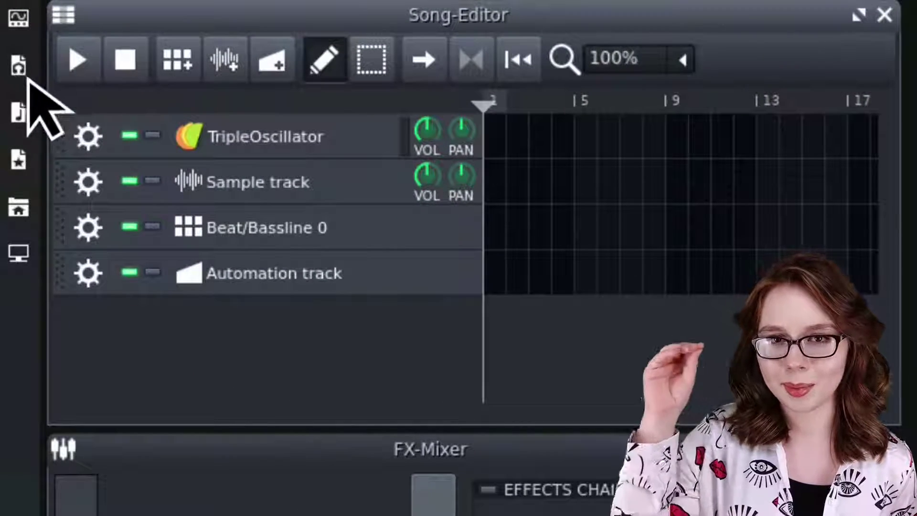
Open the Jousboxx-BuzzerBeater demo, maximize the Song-Editor and stop playback
click(18, 65)
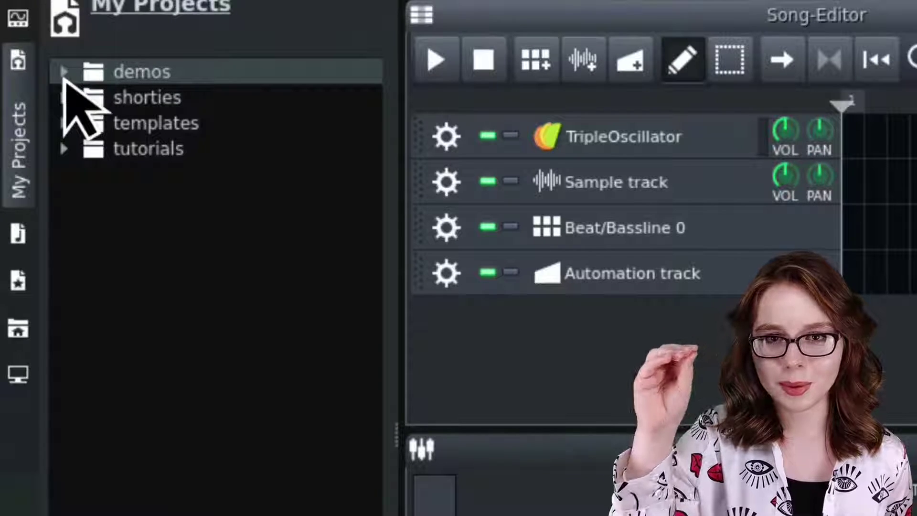
click(64, 72)
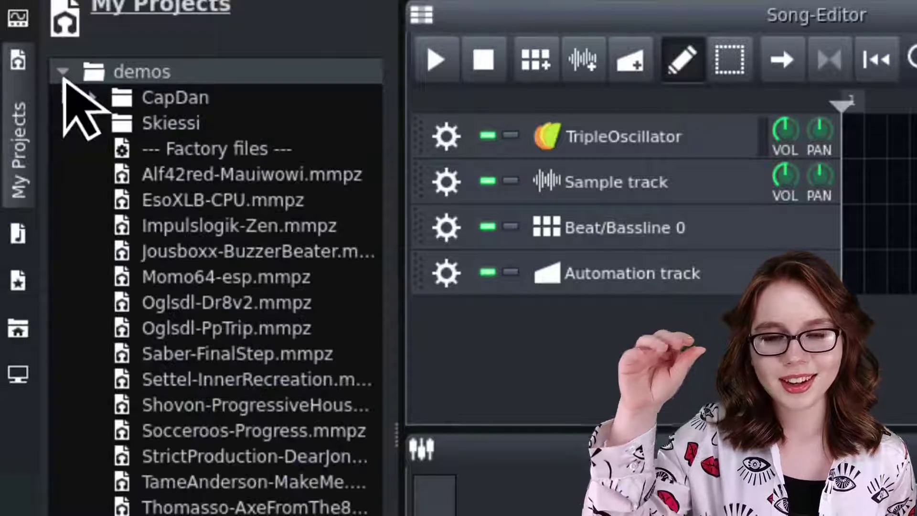
click(202, 247)
double_click(202, 247)
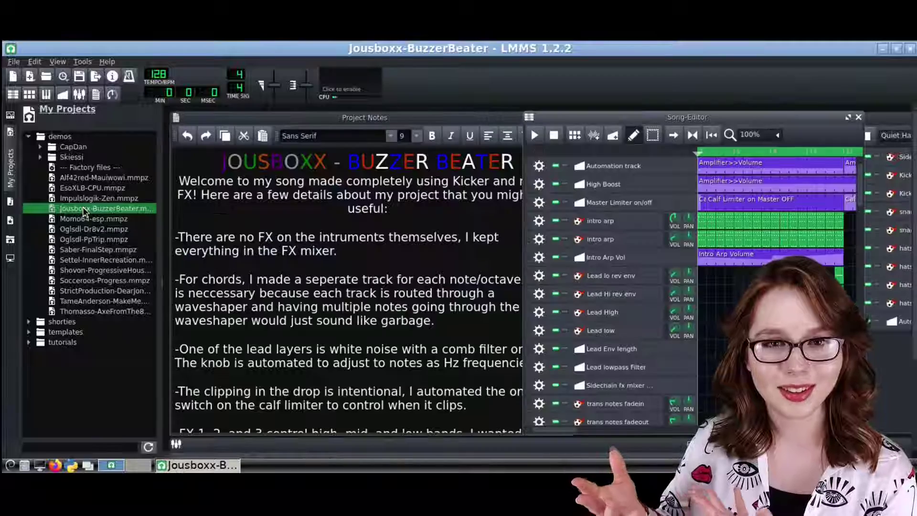
click(847, 118)
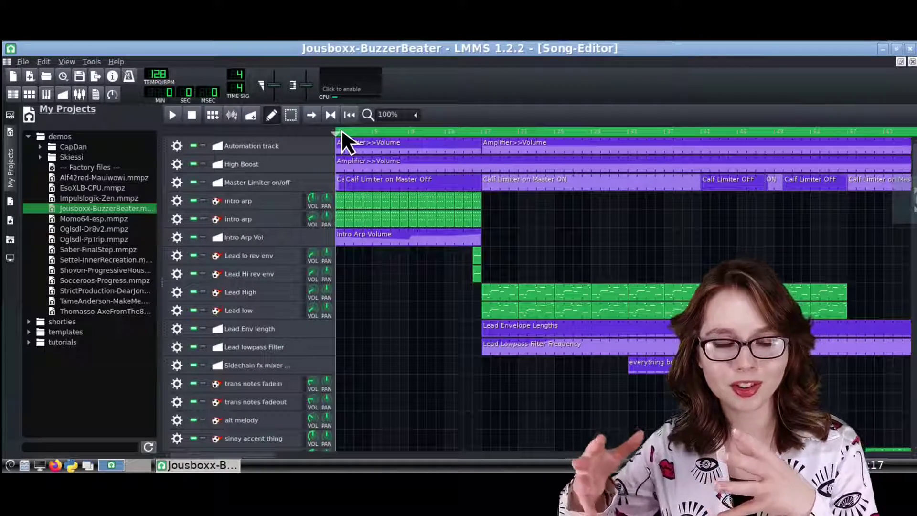
click(191, 116)
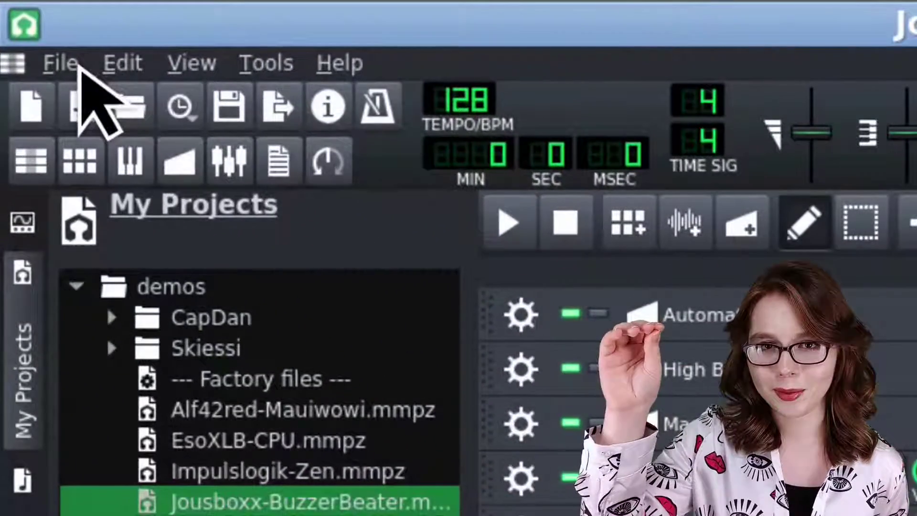
Export the project as MP3 to /Downloads as Jousboxx-BuzzerBeater.mp3
click(23, 62)
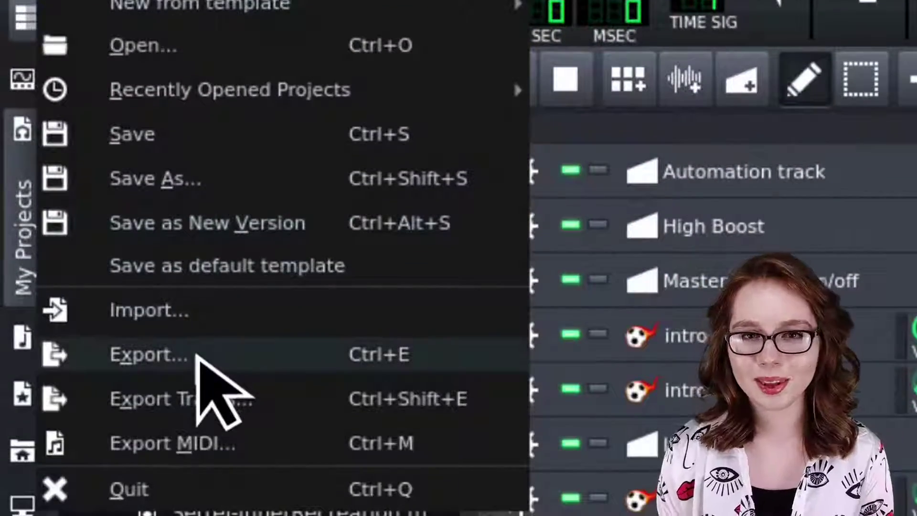
click(198, 355)
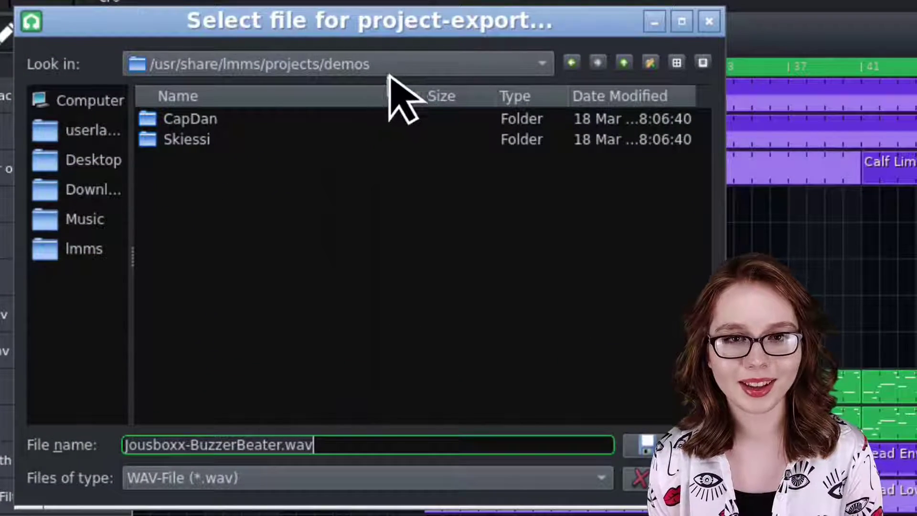
click(388, 72)
click(234, 194)
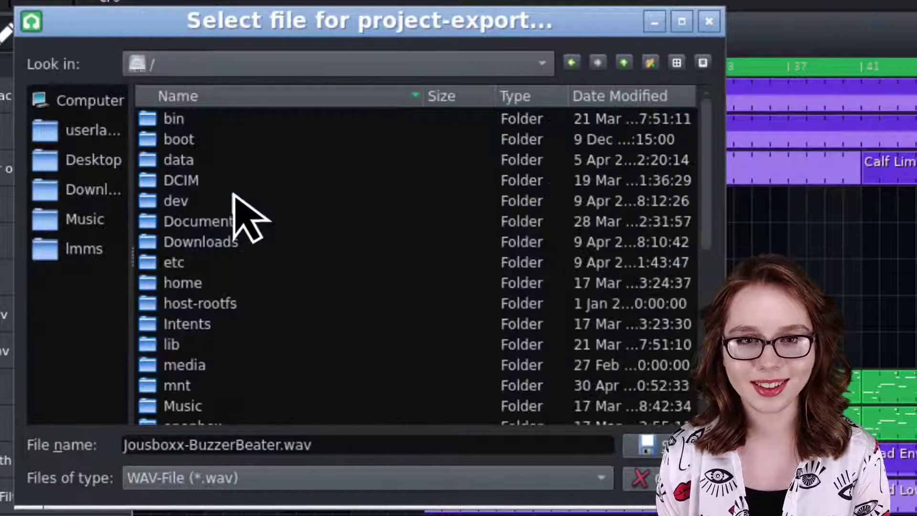
double_click(260, 242)
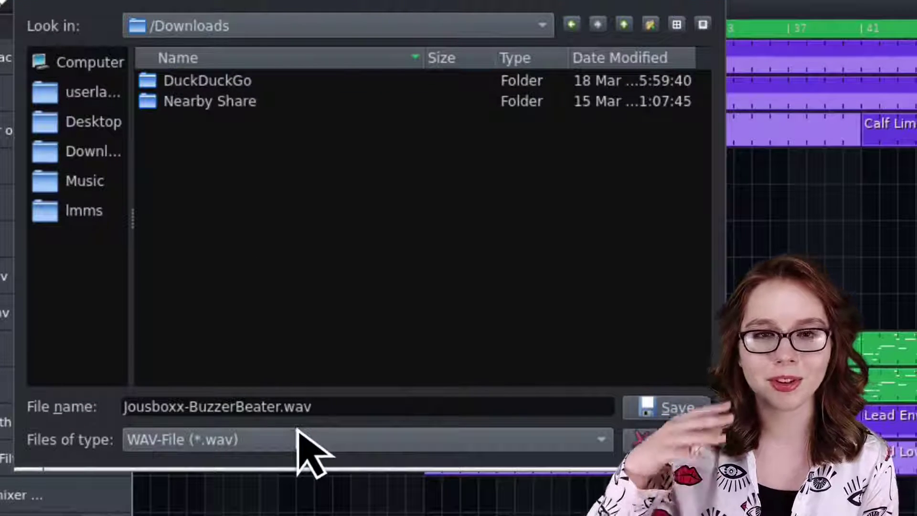
click(297, 430)
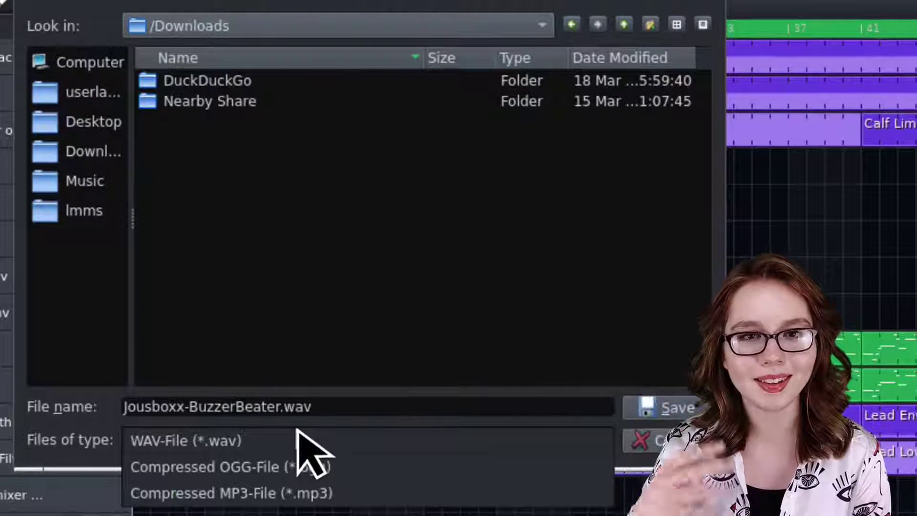
click(352, 492)
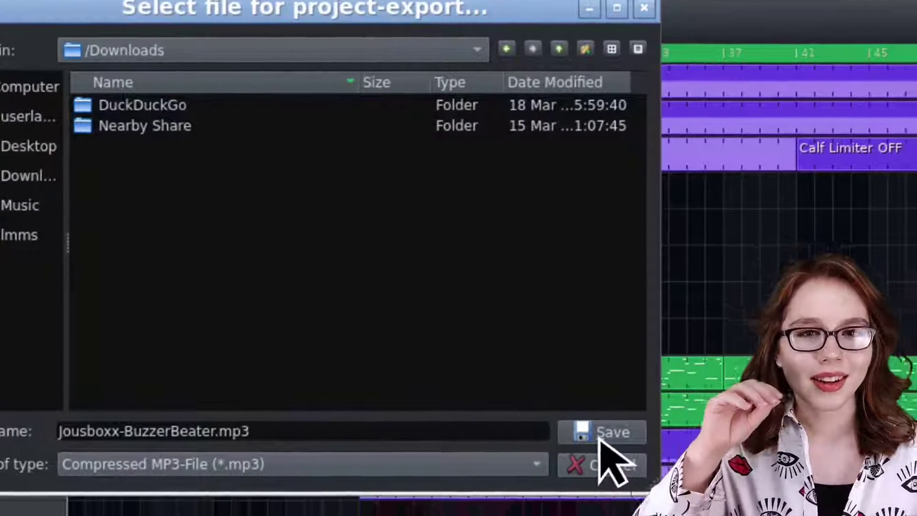
click(623, 449)
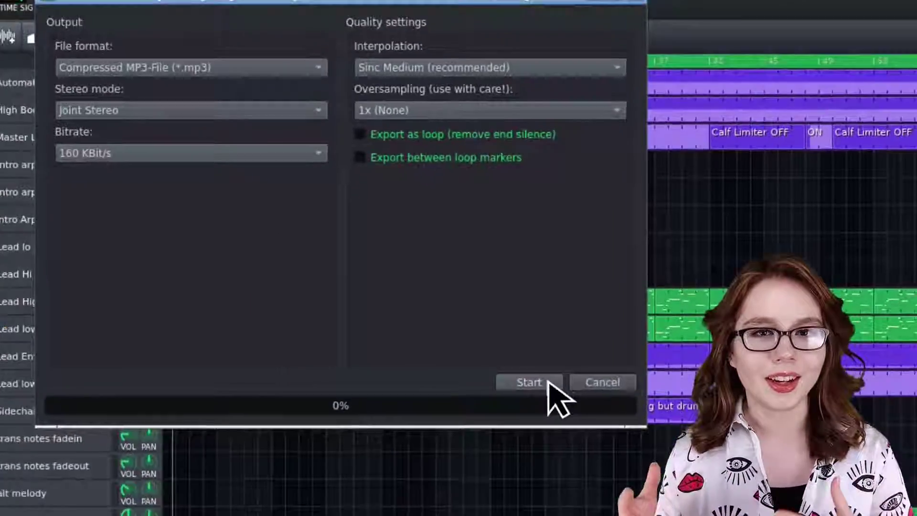
click(503, 420)
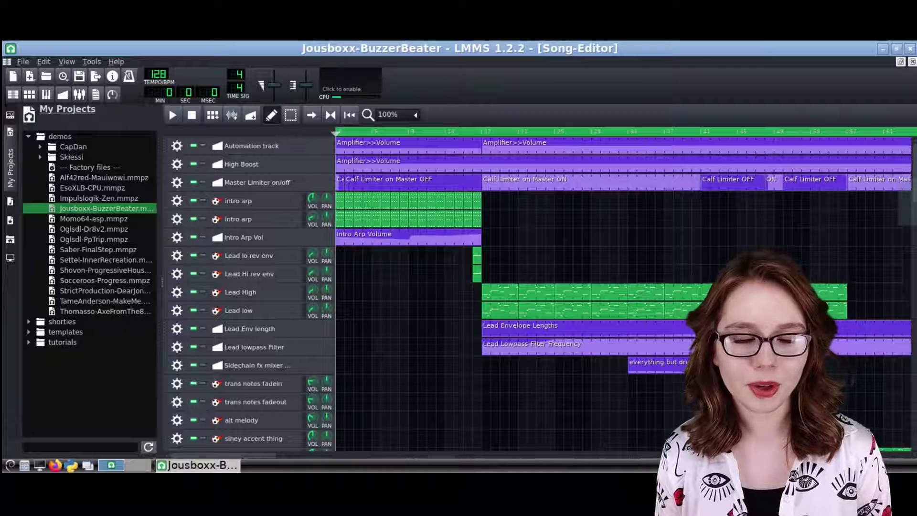
Play Jousboxx-BuzzerBeater.mp3 from Internal storage > Download in Files by Google
click(894, 257)
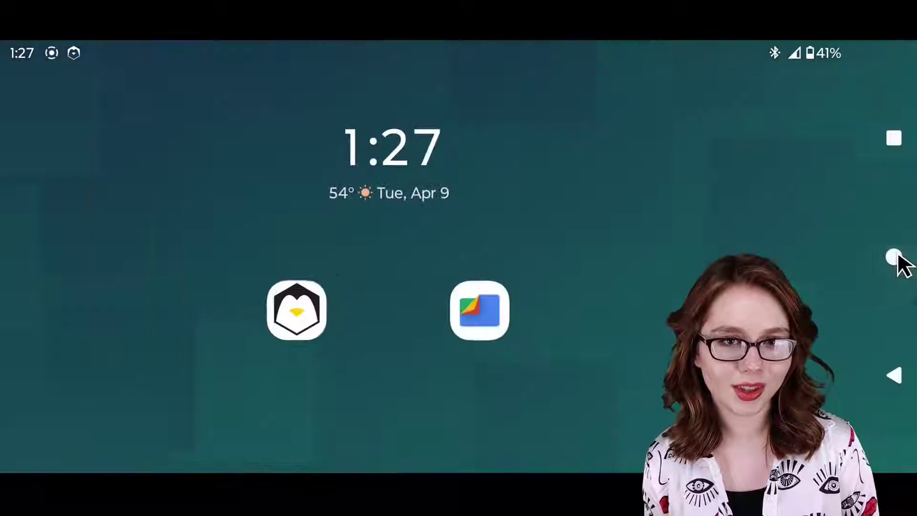
click(481, 311)
scroll(439, 415, down, 5)
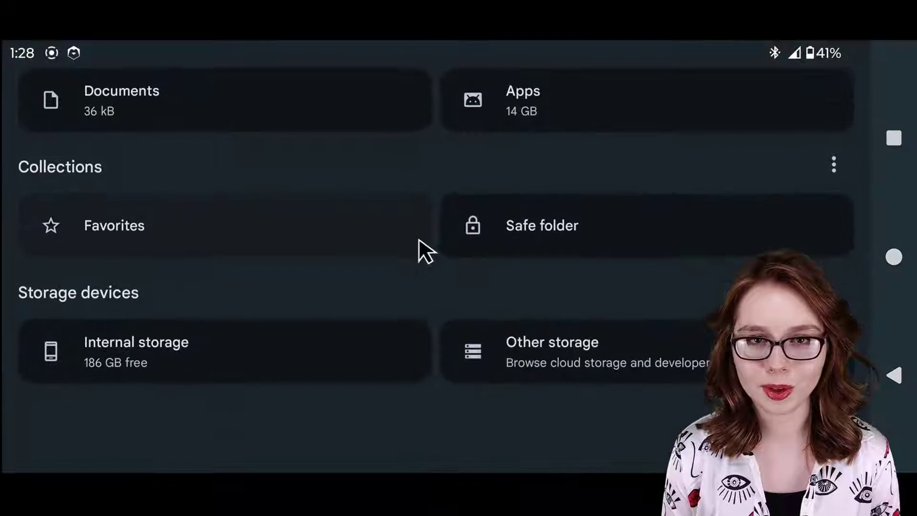
click(263, 364)
scroll(296, 392, down, 4)
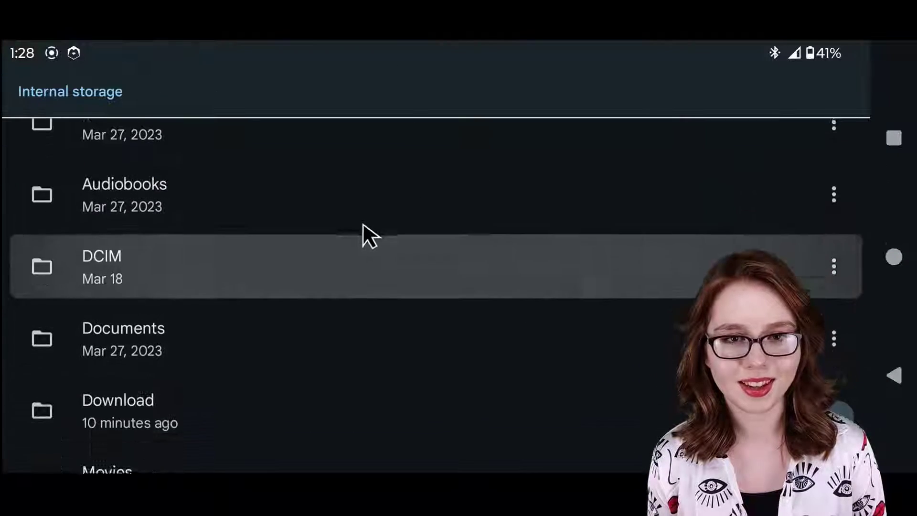
click(322, 390)
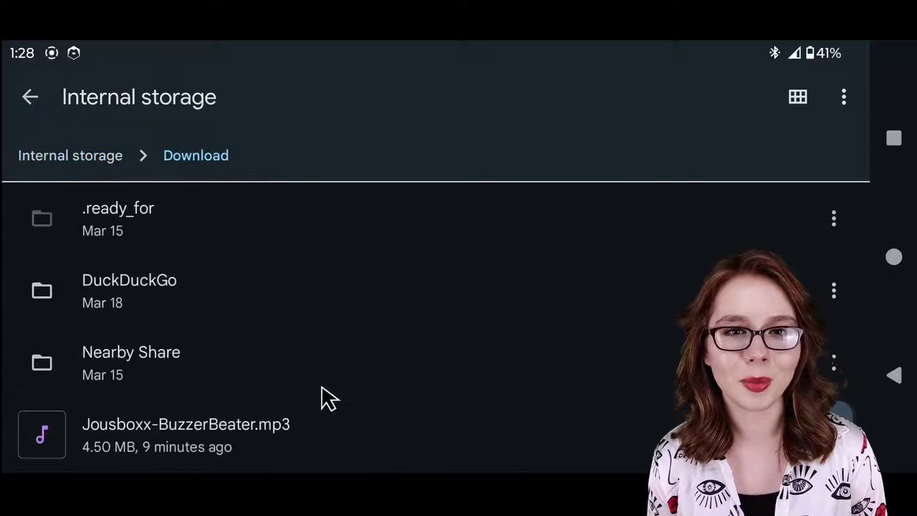
click(349, 435)
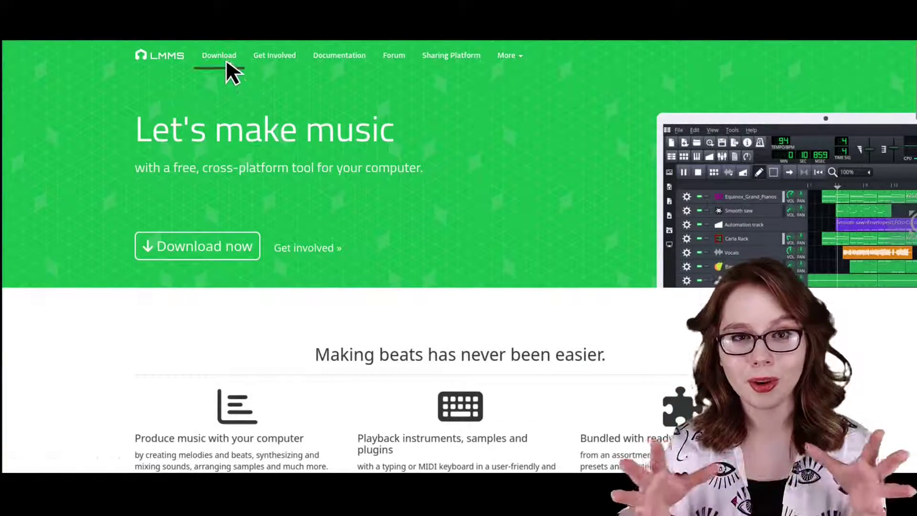
Visit the lmms.io Download page, then scroll through the manual's 3.1 Interface Overview article
click(227, 61)
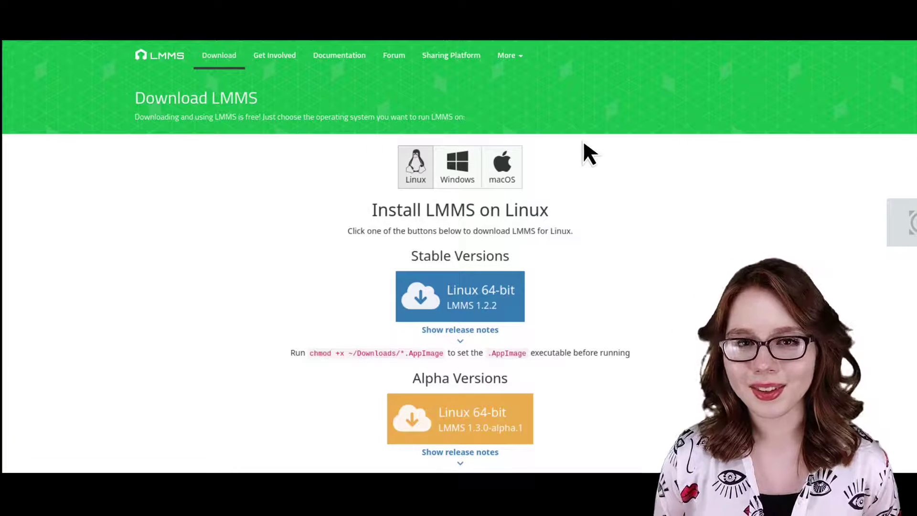
click(346, 57)
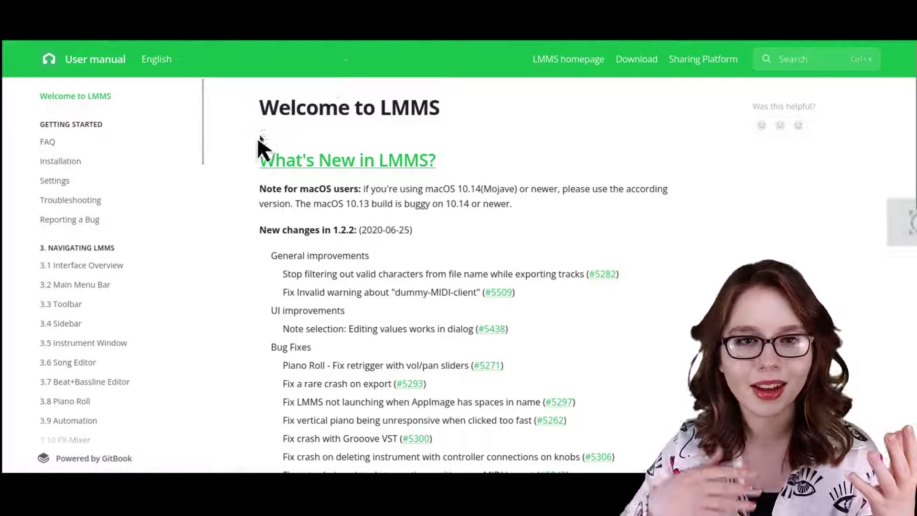
click(129, 265)
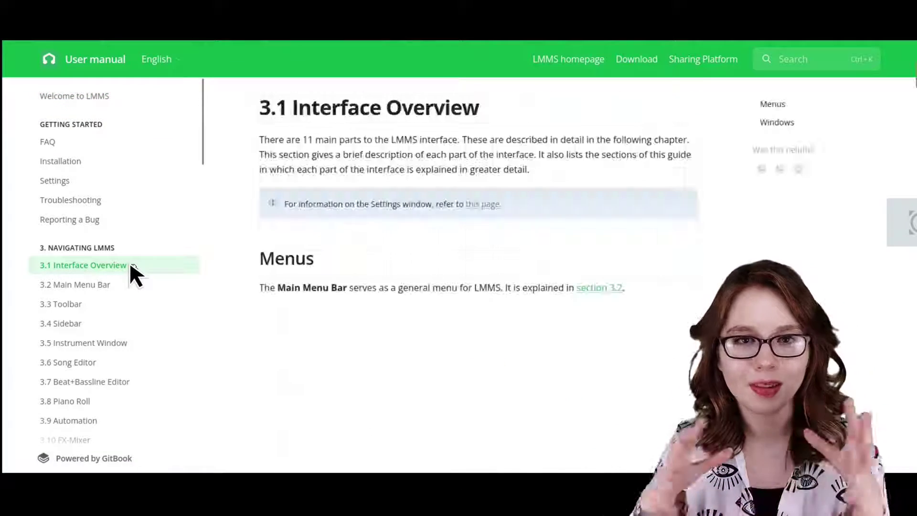
drag(912, 67, 907, 249)
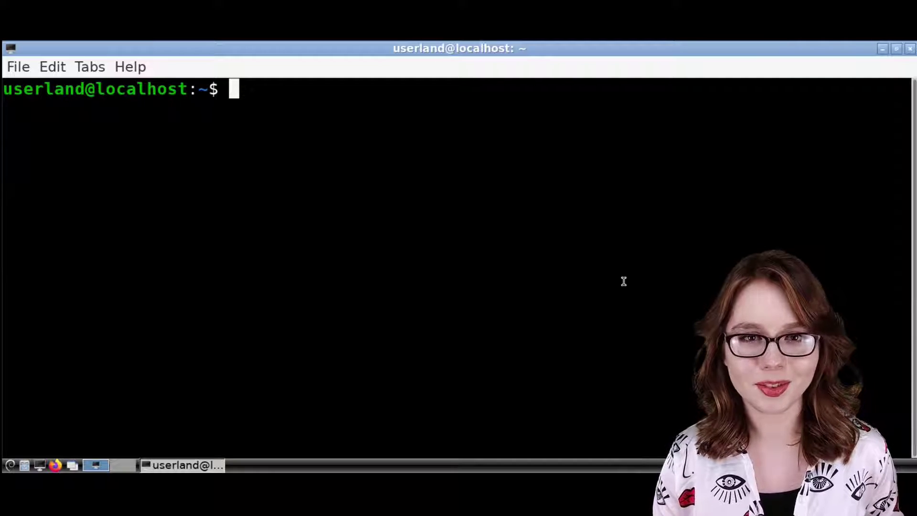
Run lmms --help for the command-line options, then man lmms for the manual page
text(lmms --hel)
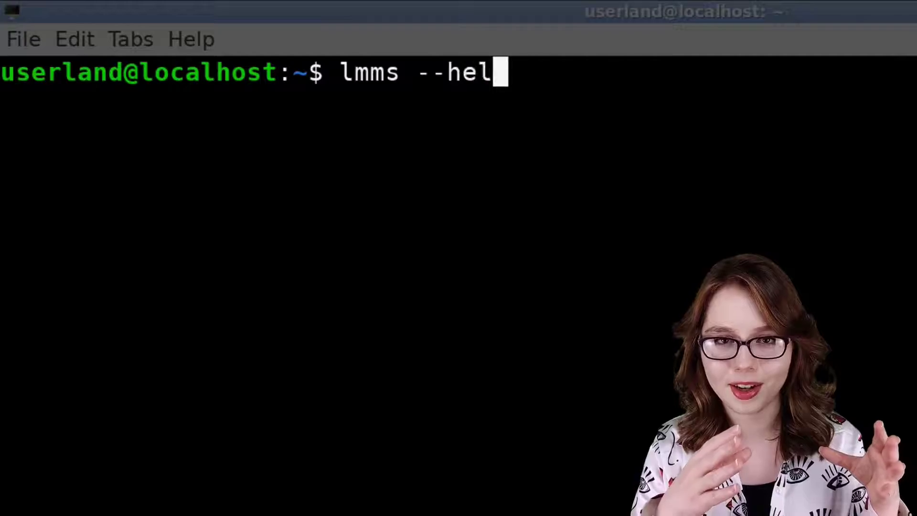
text(p)
key(Return)
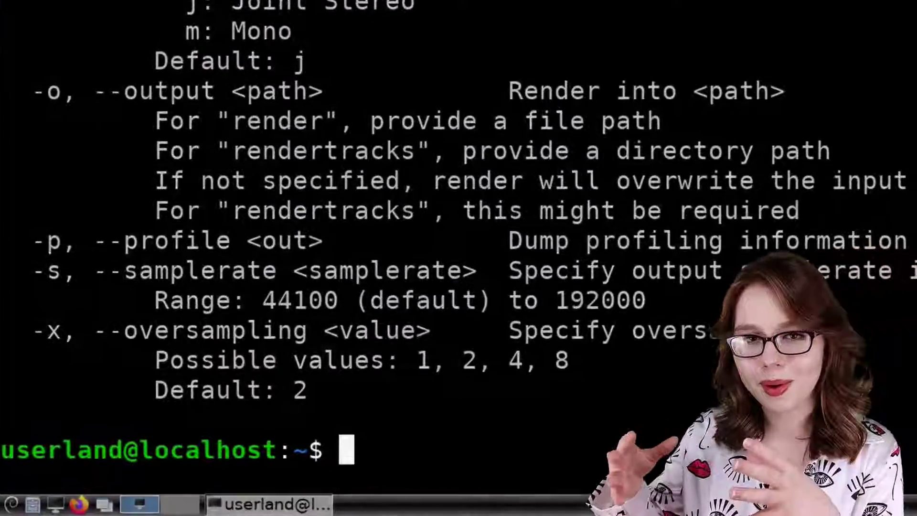
text(man lmm)
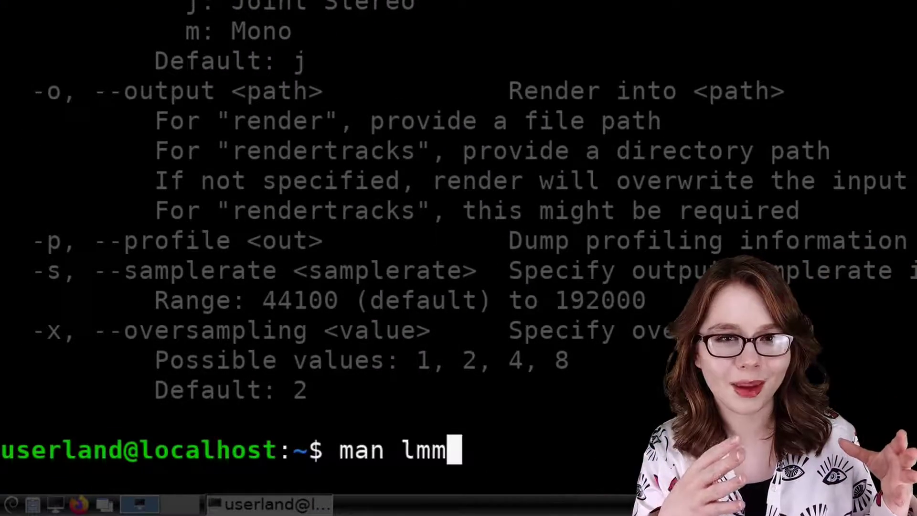
text(s)
key(Return)
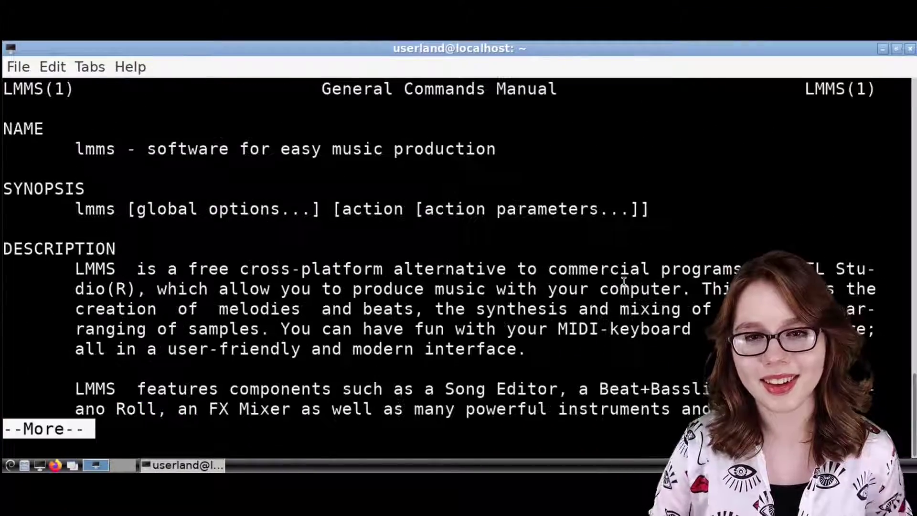